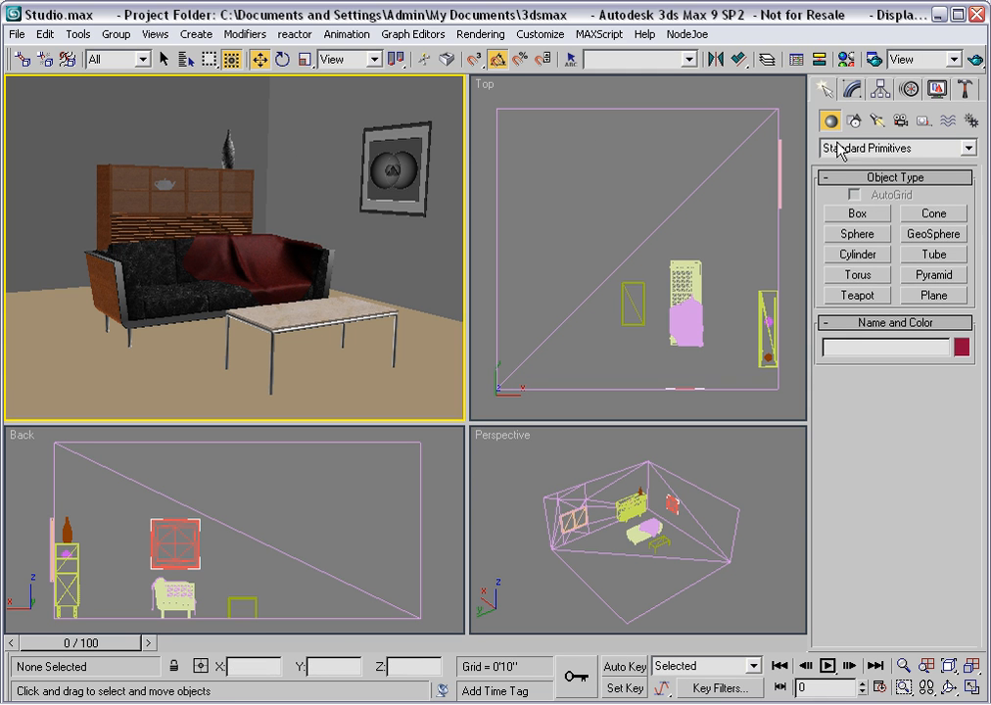
Look through the VRay and Photometric light types and return to the Standard lights
click(878, 120)
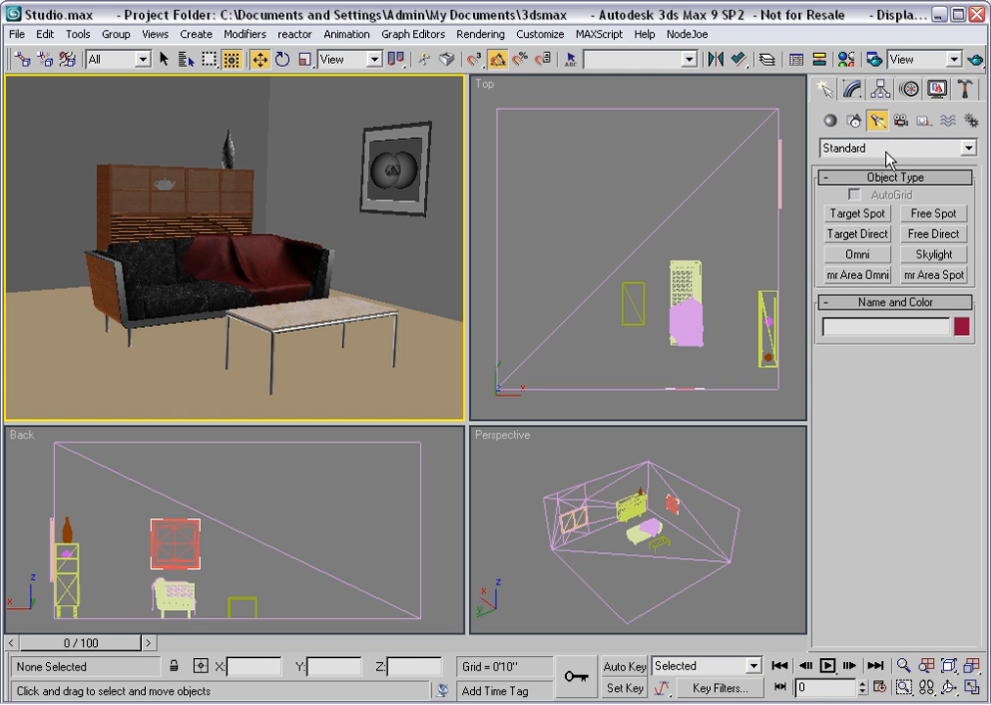
click(969, 149)
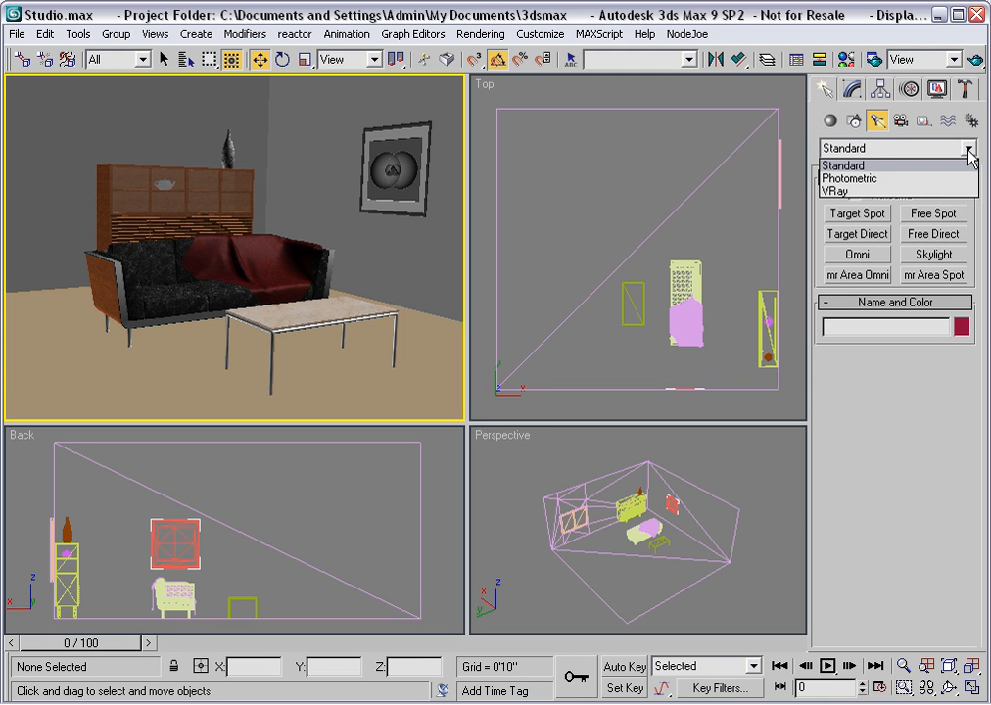
click(852, 191)
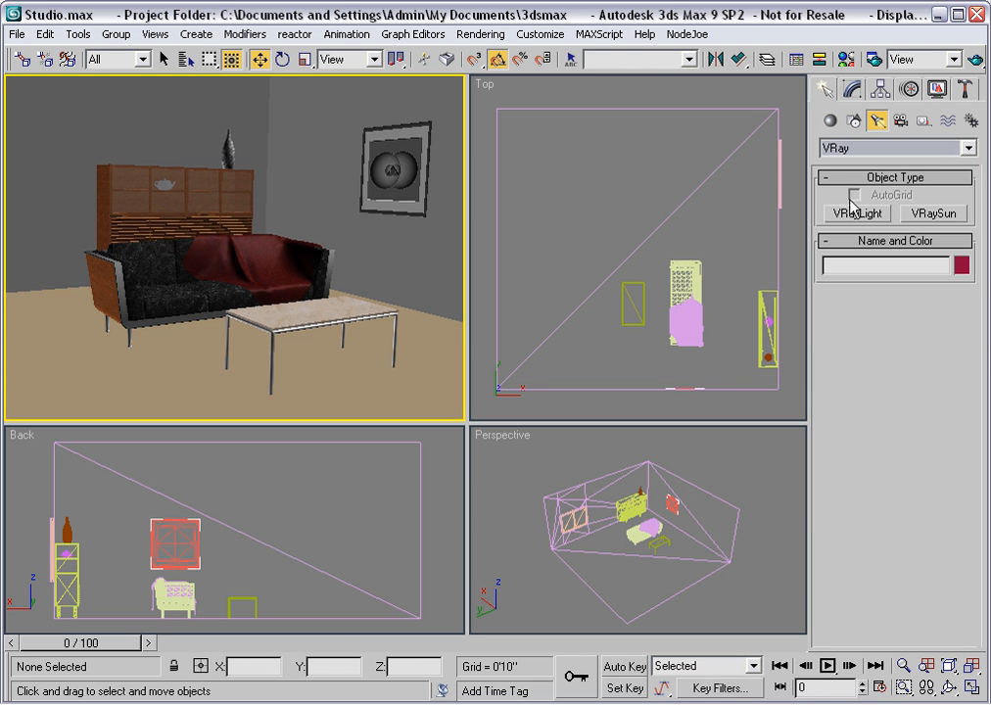
click(885, 152)
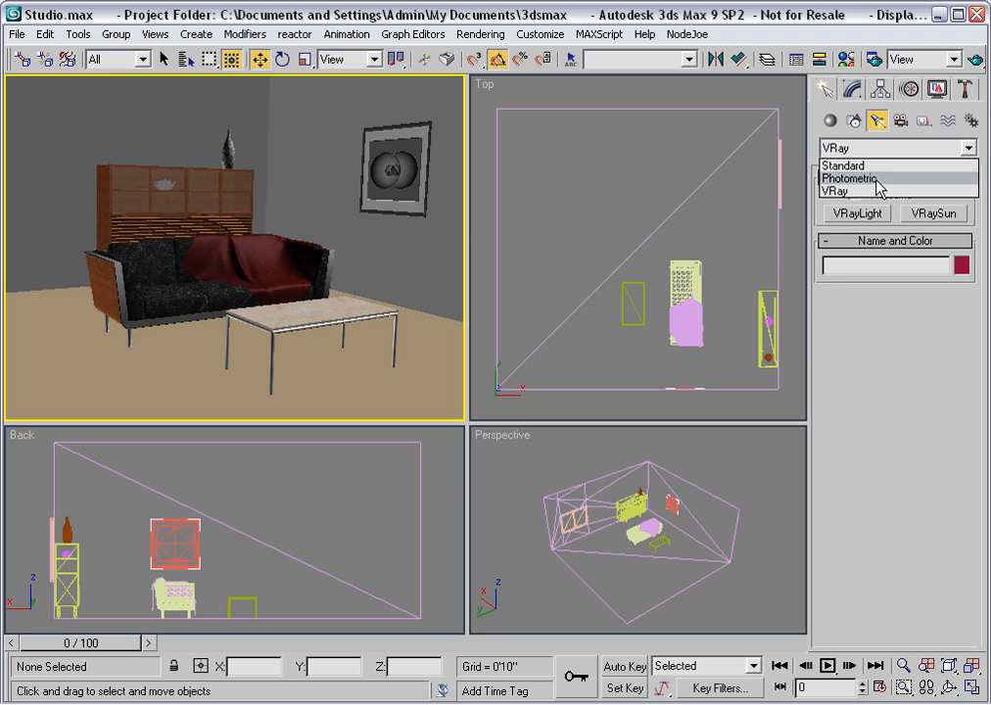
click(877, 180)
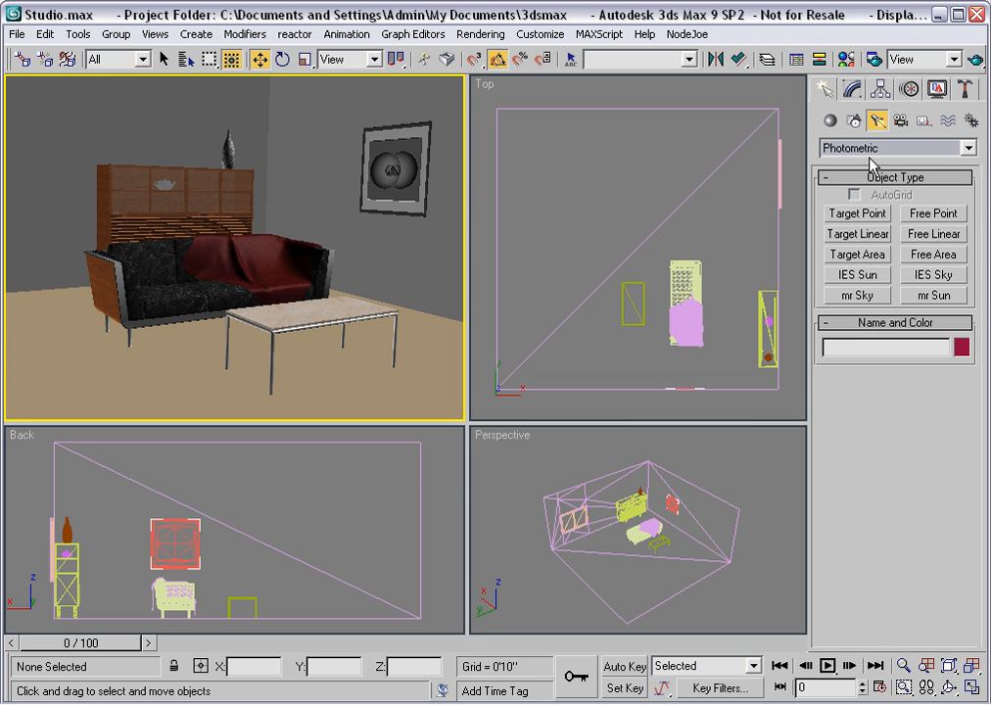
click(968, 148)
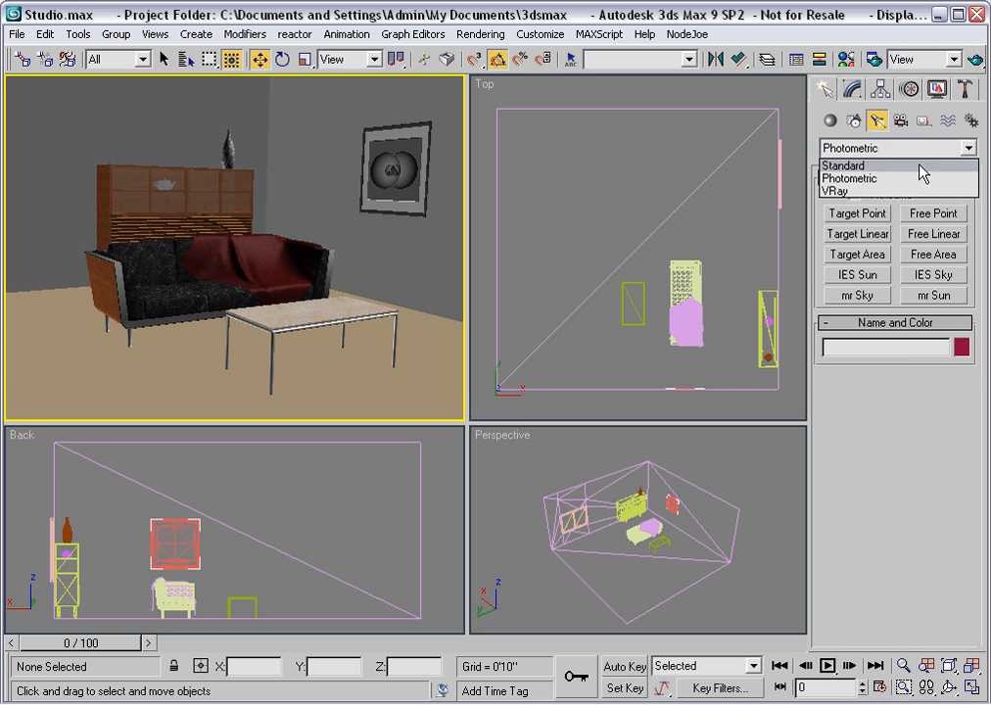
click(847, 166)
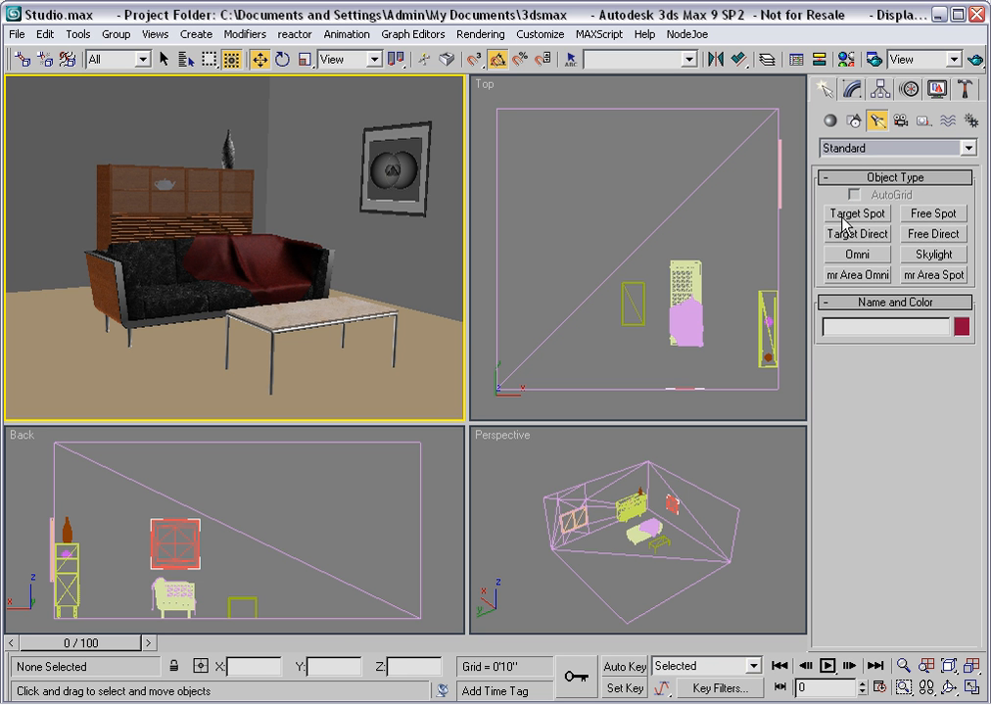
Place an omni light on the floor of the room in the Top view, at about X 24'8", Y 7'10"
click(879, 263)
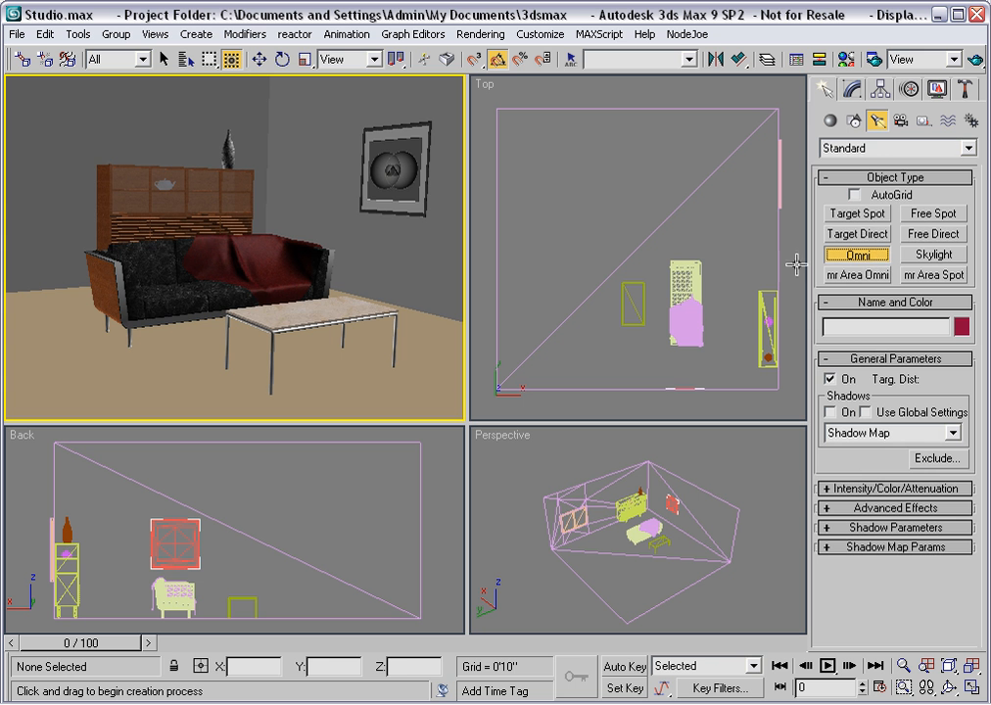
click(575, 212)
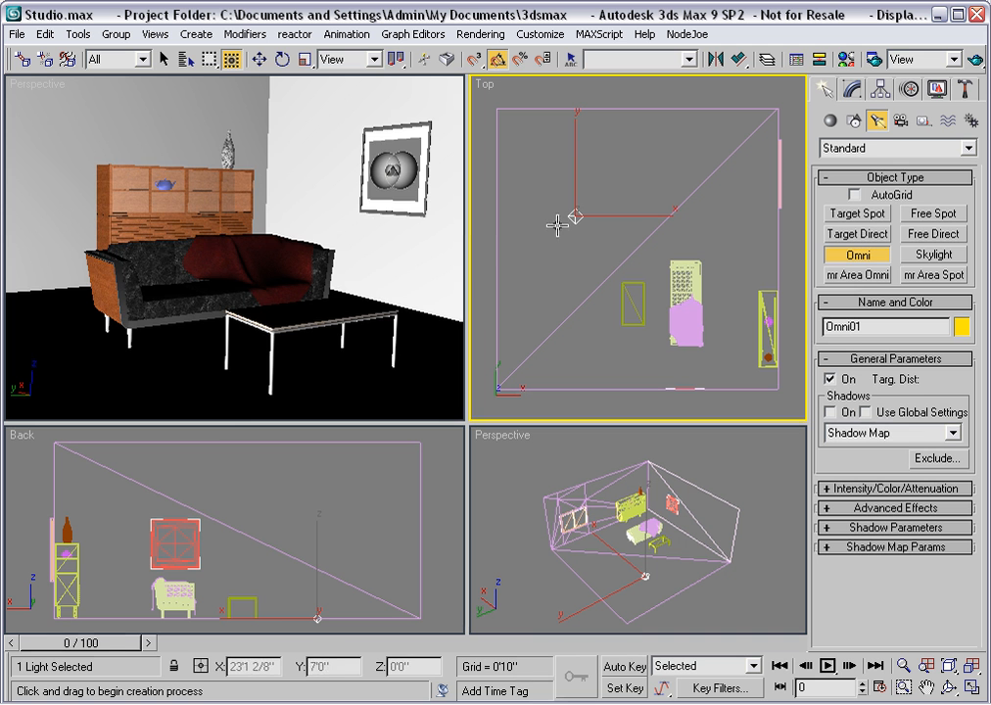
Turn the omni light off, render the Top view, and dismiss the raytrace messages
click(830, 380)
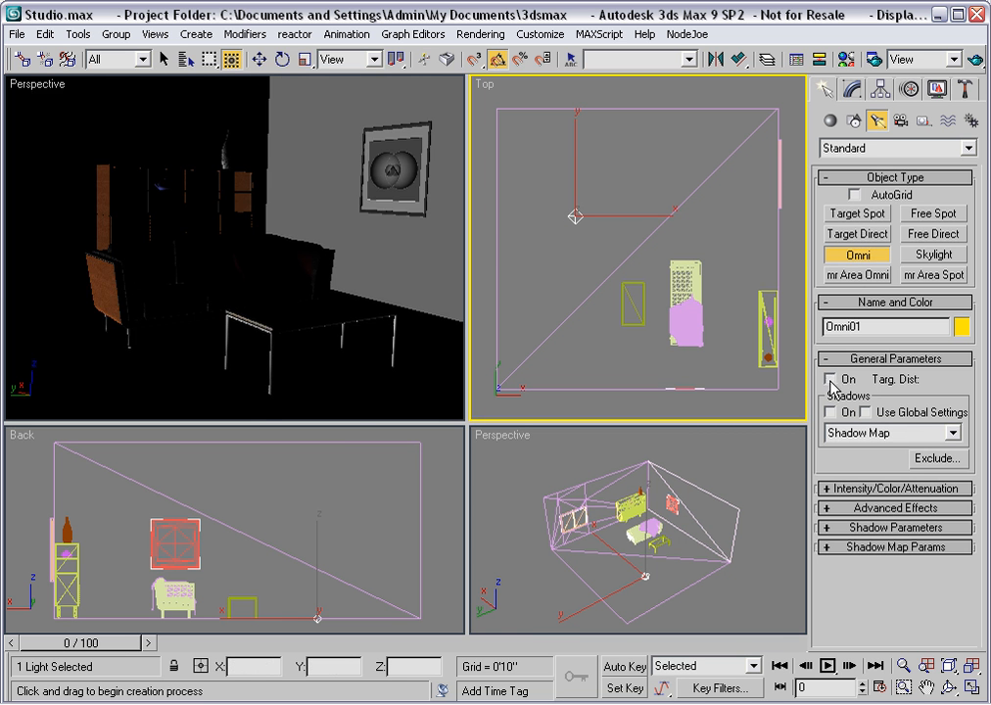
click(975, 59)
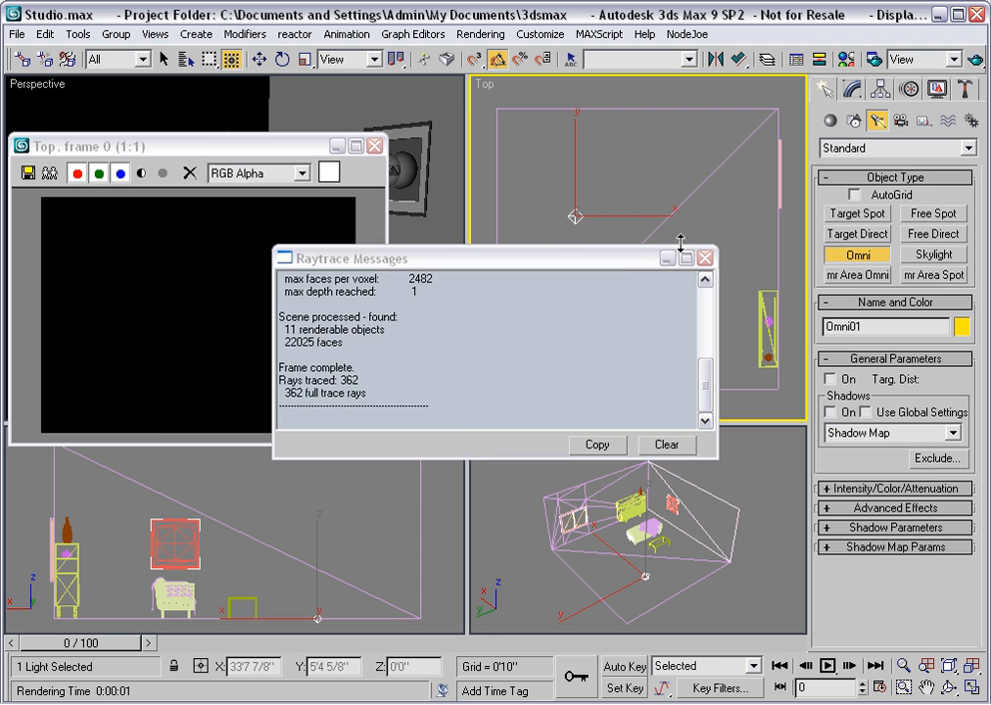
drag(618, 264, 384, 436)
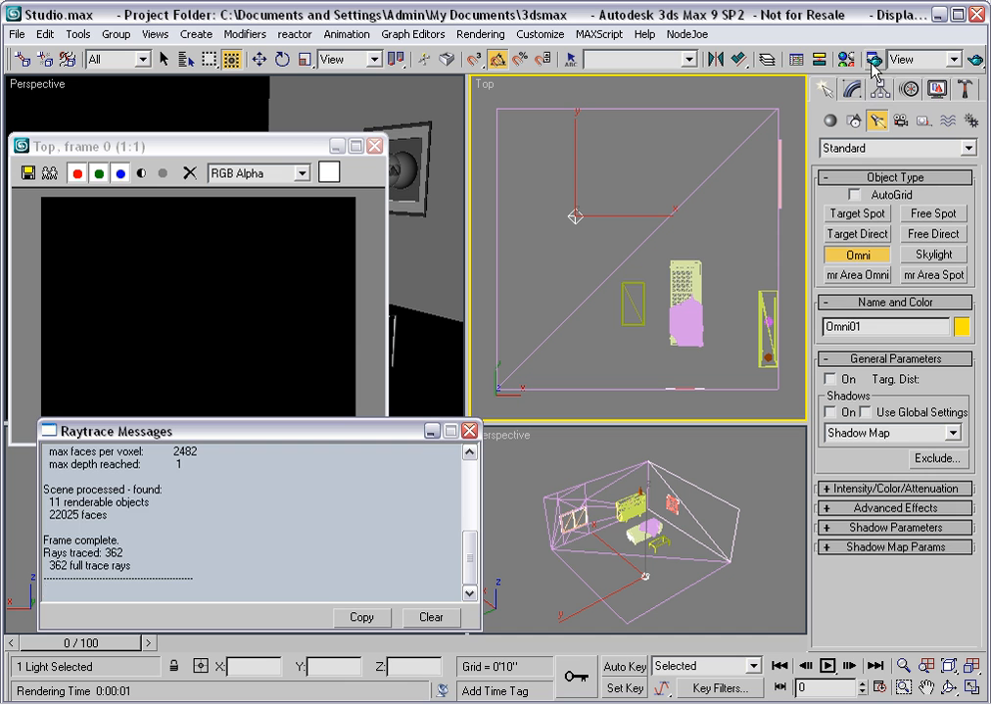
click(470, 431)
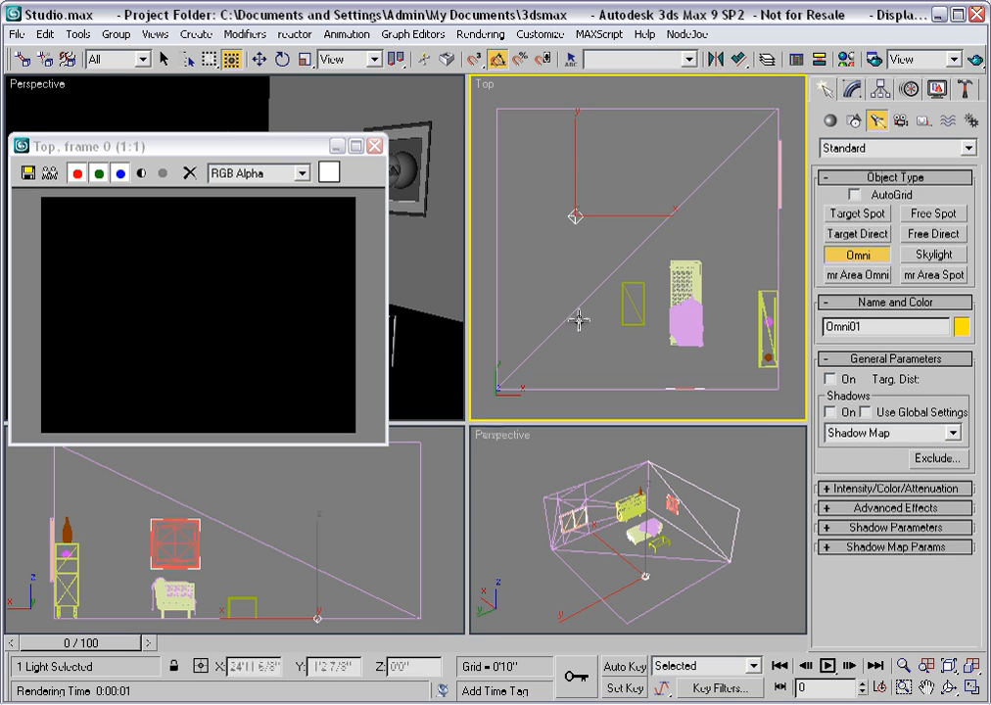
Disable Show Messages in the raytracer's global render settings
click(874, 61)
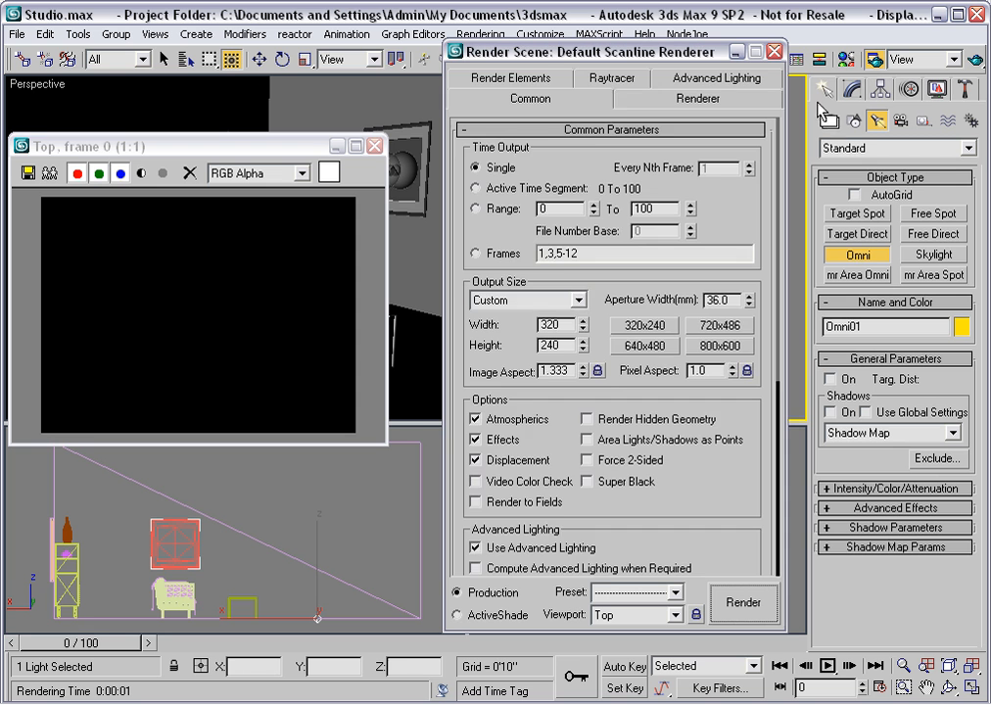
click(611, 78)
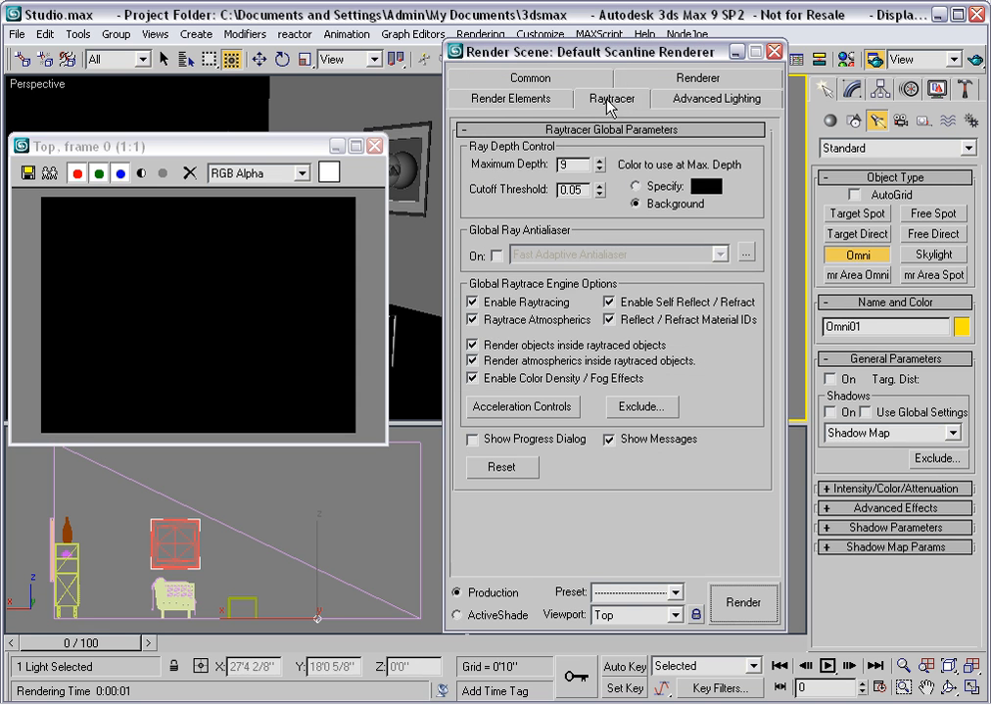
click(609, 439)
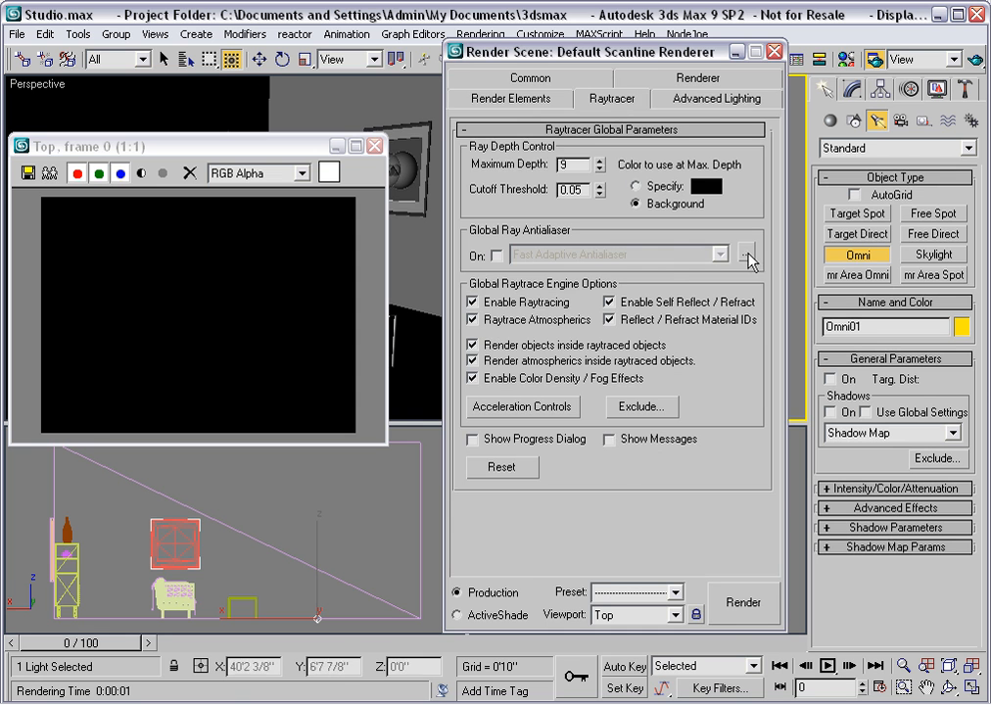
click(774, 51)
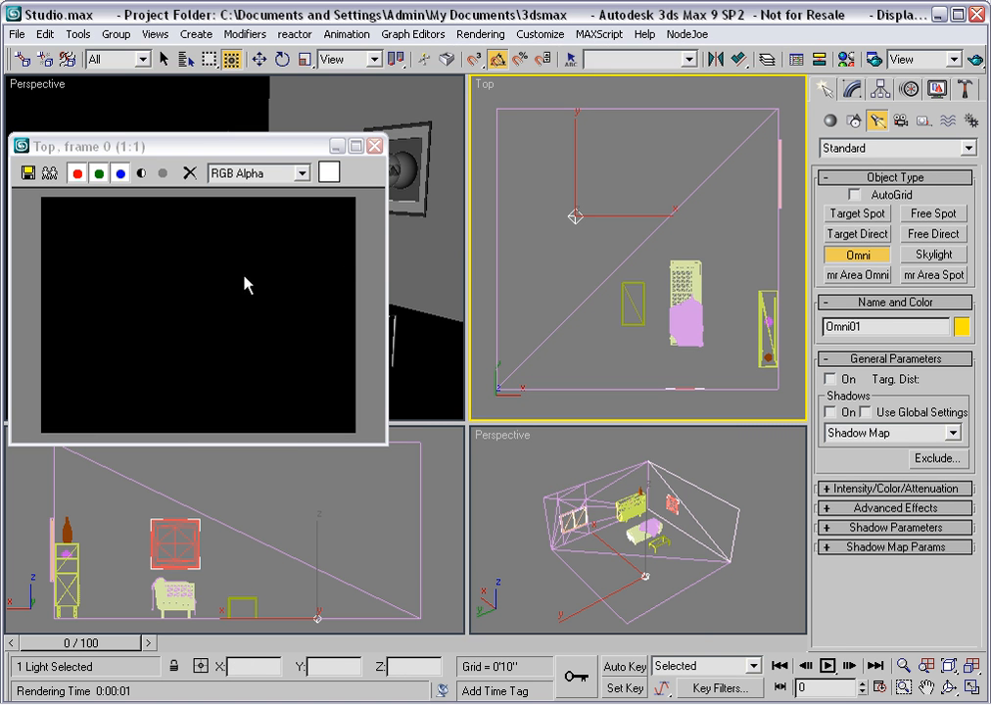
Dismiss the rendered image, turn the omni light back on, and move it onto the coffee table in the Top view
click(374, 147)
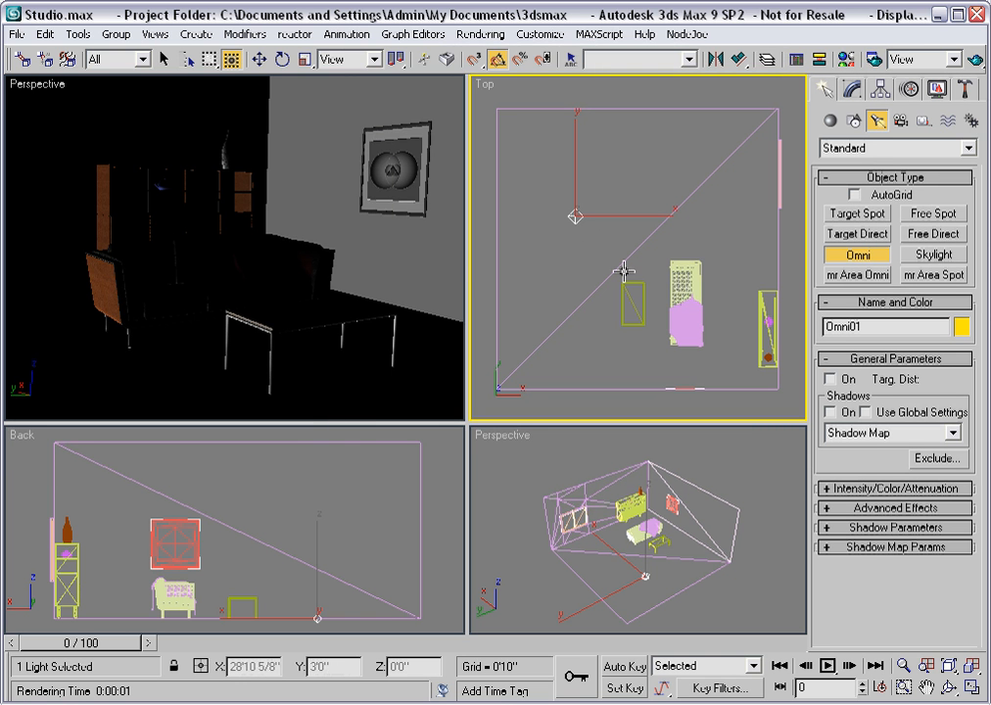
click(830, 379)
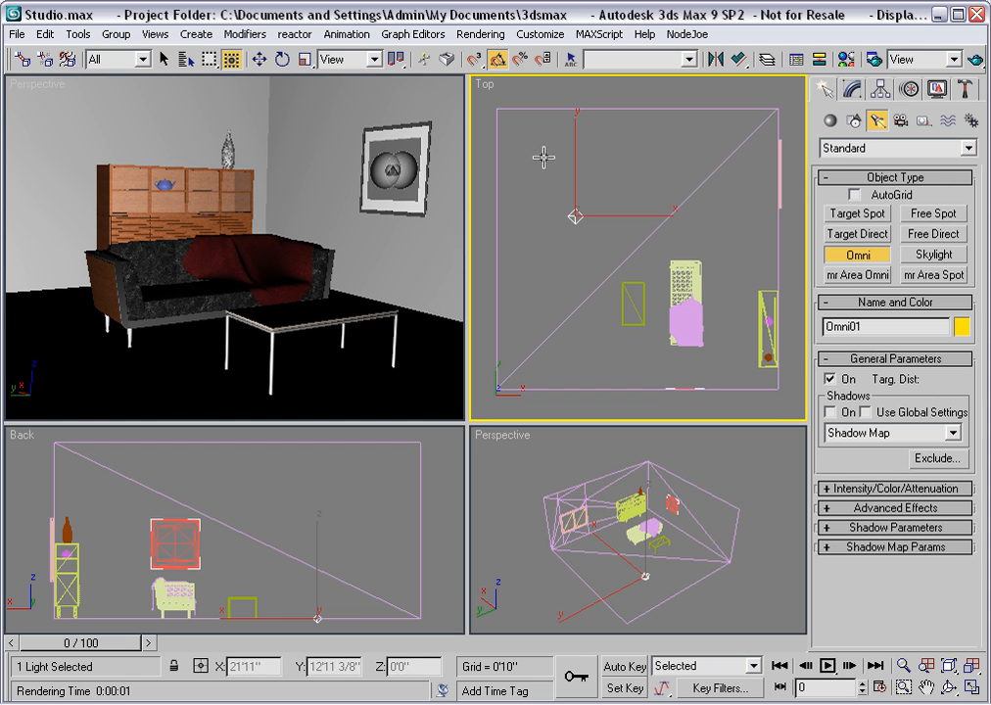
click(259, 59)
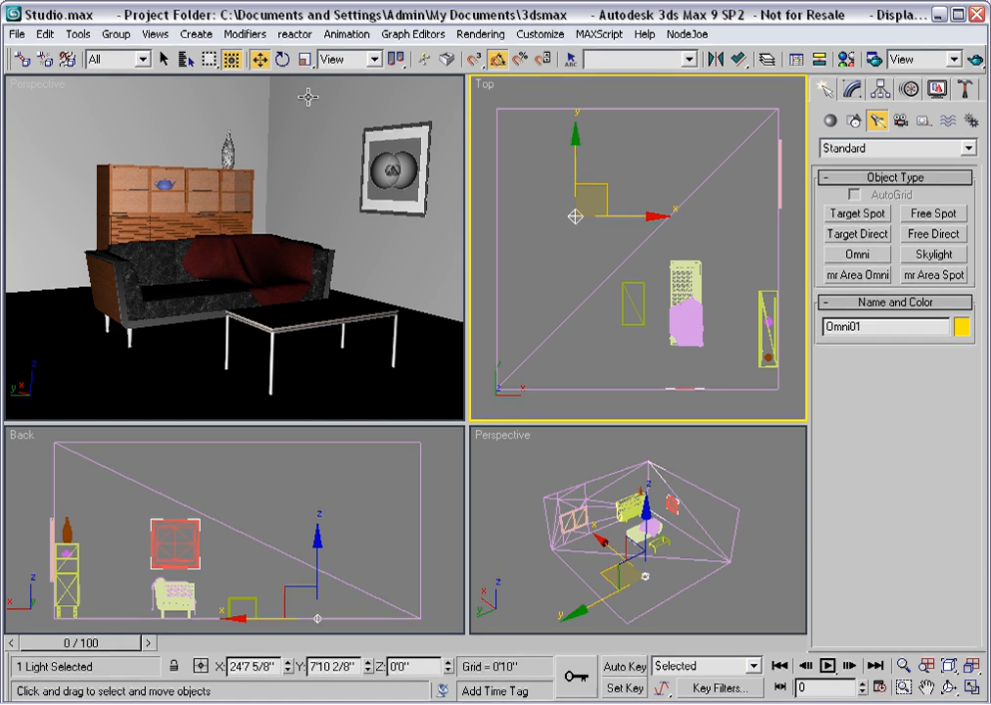
drag(606, 187, 655, 274)
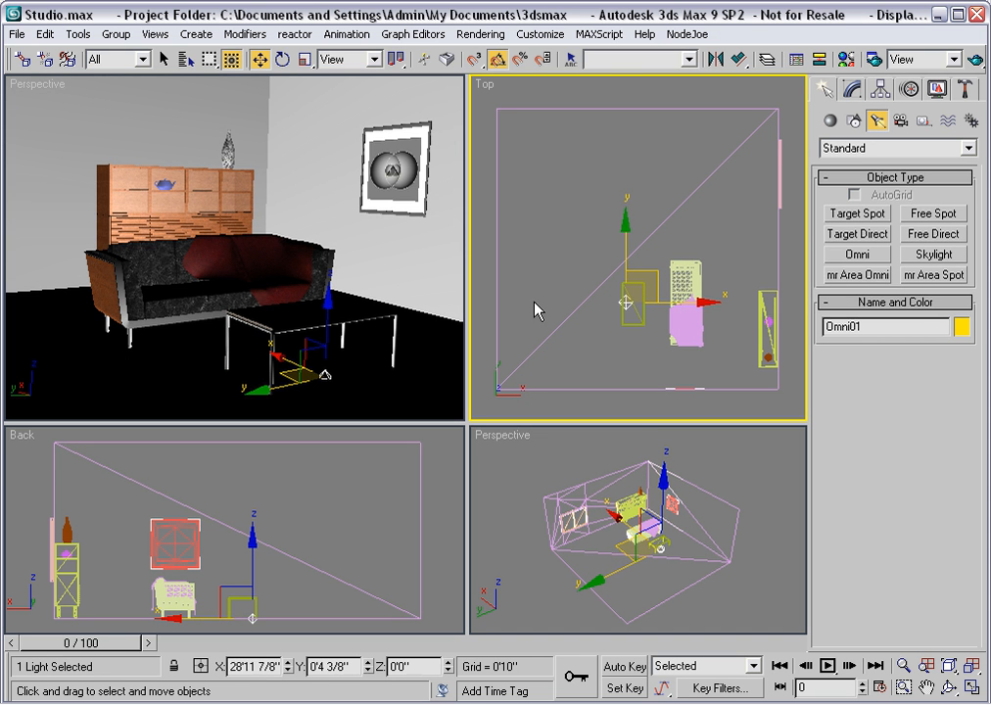
Raise the omni light to a height of about 5'9" above the coffee table and render the shaded perspective view
right_click(250, 312)
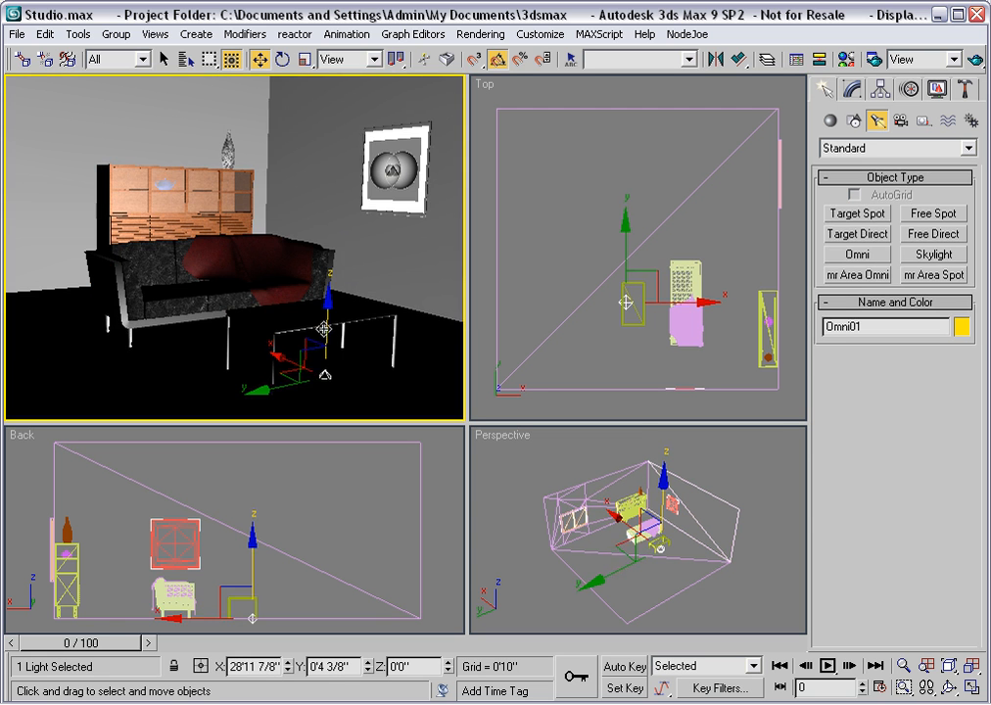
drag(325, 328, 296, 70)
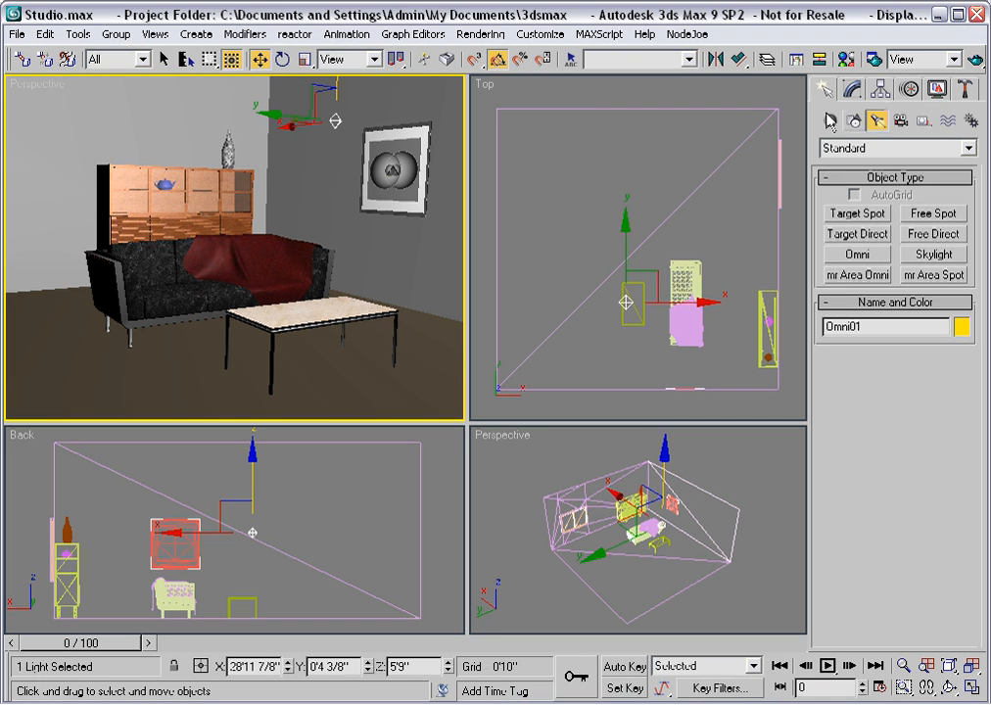
click(976, 62)
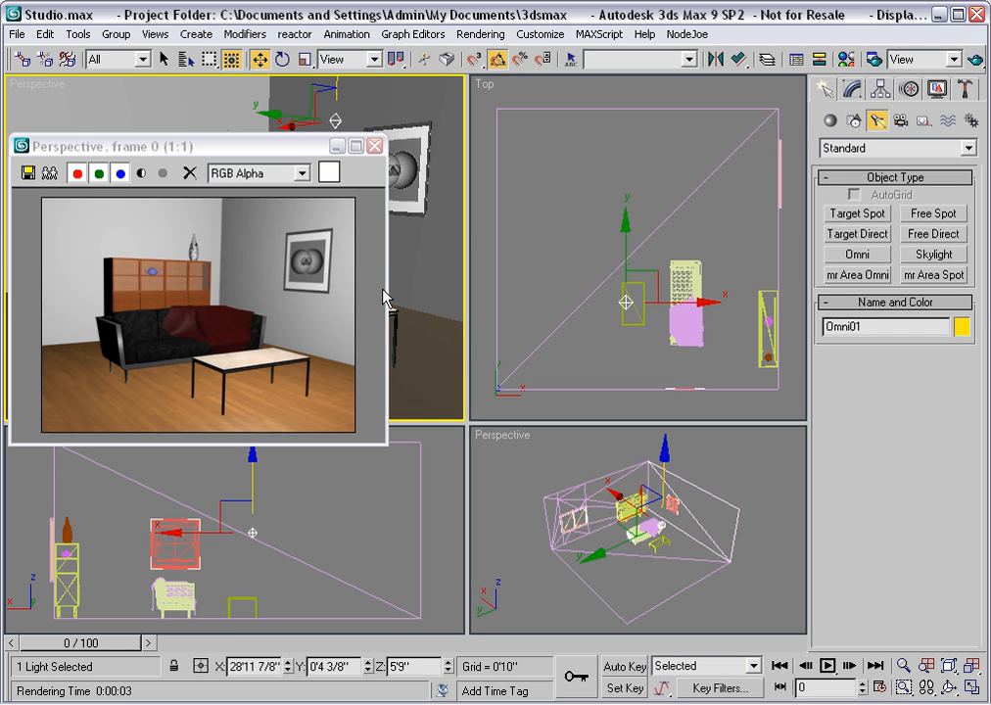
click(374, 146)
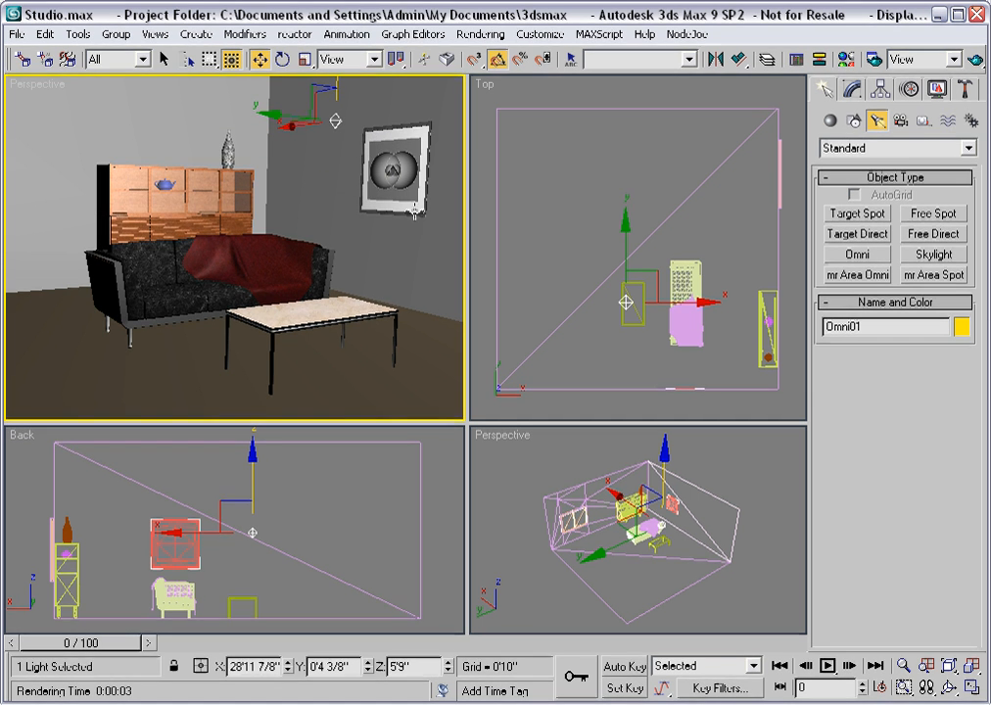
Create a free spotlight in the Top view between the coffee table and sofa, and raise it to about 5'9"
click(929, 214)
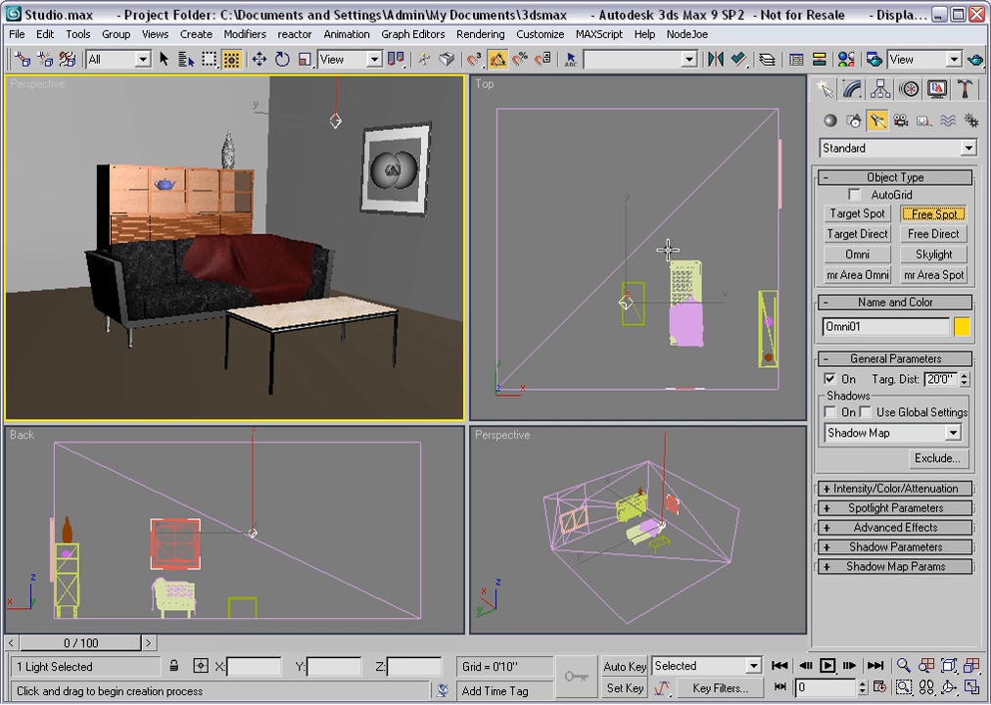
drag(658, 254, 648, 254)
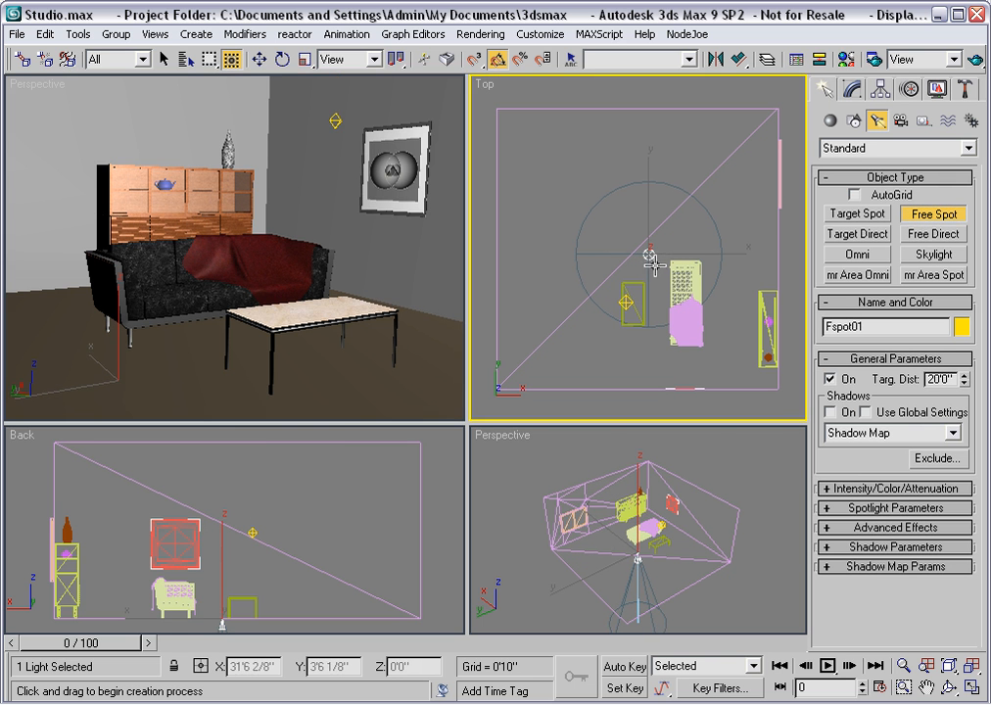
right_click(133, 292)
key(w)
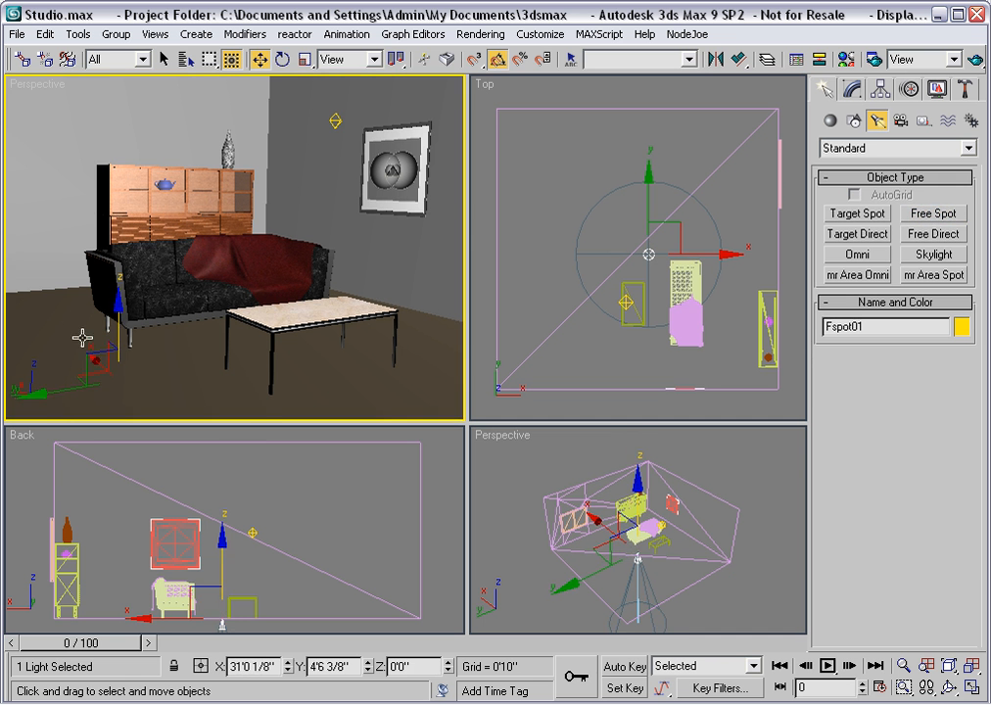
drag(94, 264, 116, 116)
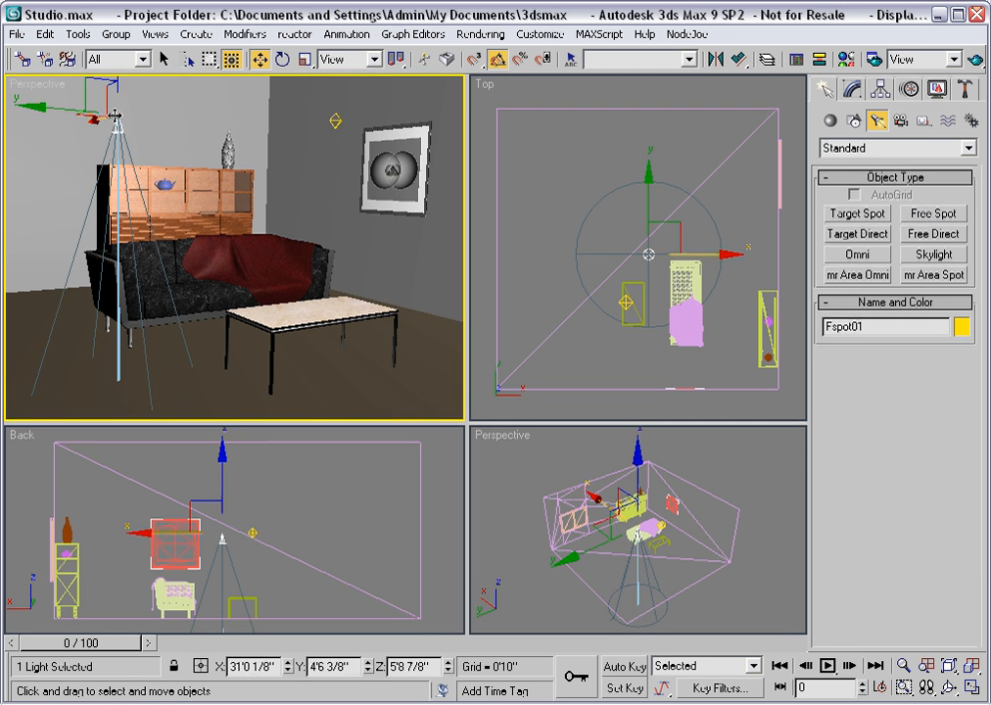
Rotate the free spotlight to -60 degrees about the X axis
right_click(99, 145)
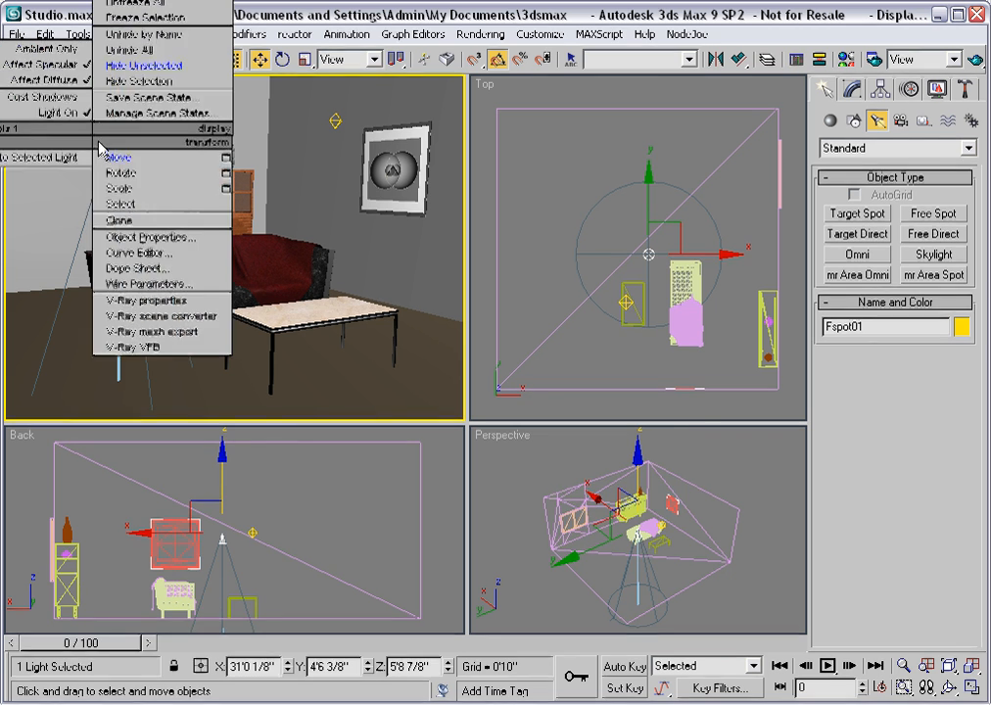
click(110, 172)
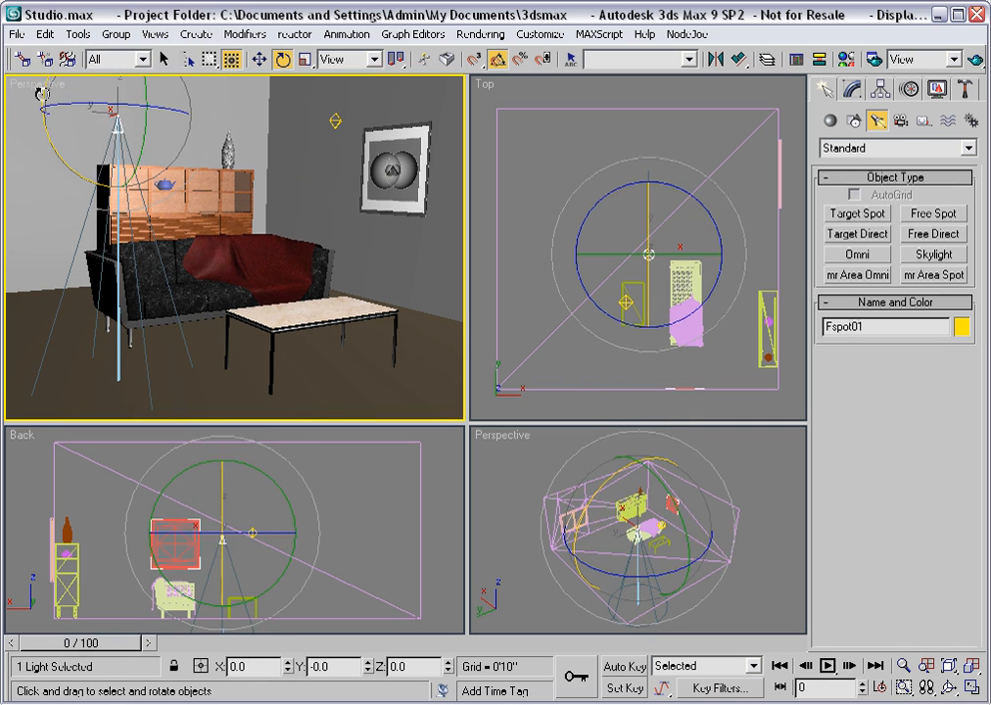
drag(41, 94, 39, 110)
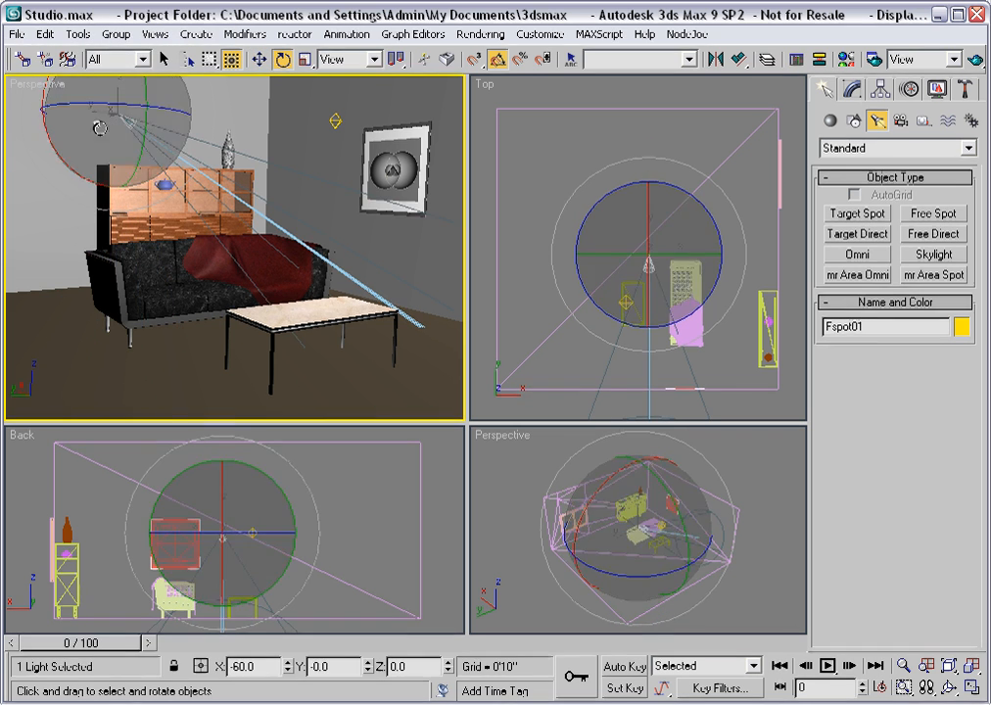
Lower the free spotlight to a height of about 4'1" and render the shaded perspective view
right_click(99, 127)
click(110, 139)
drag(118, 105, 90, 168)
click(974, 60)
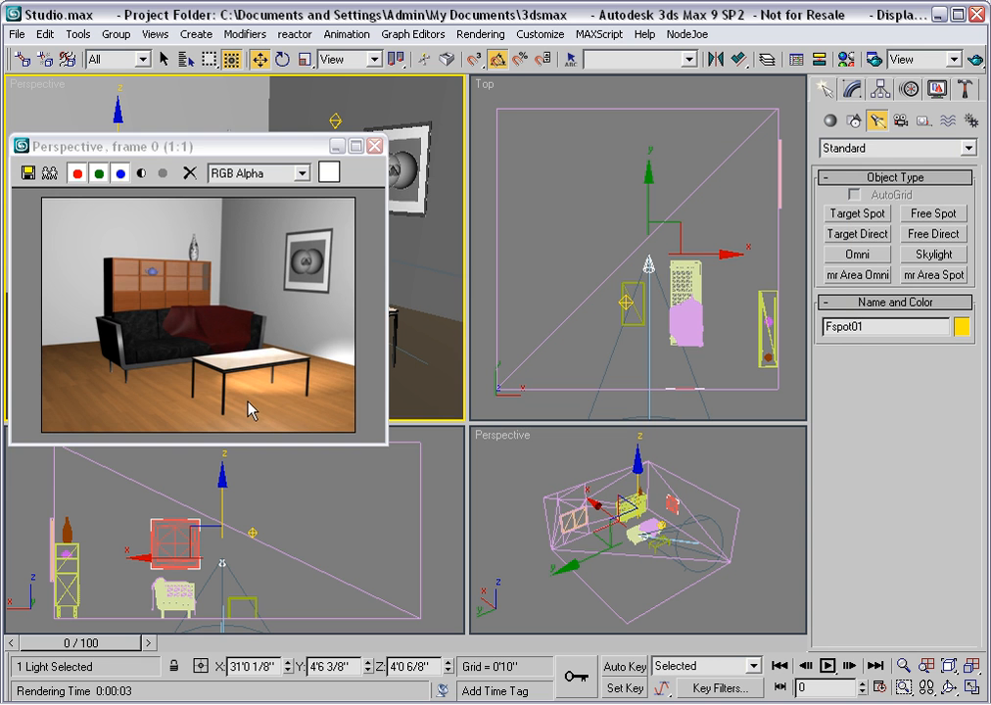
click(375, 147)
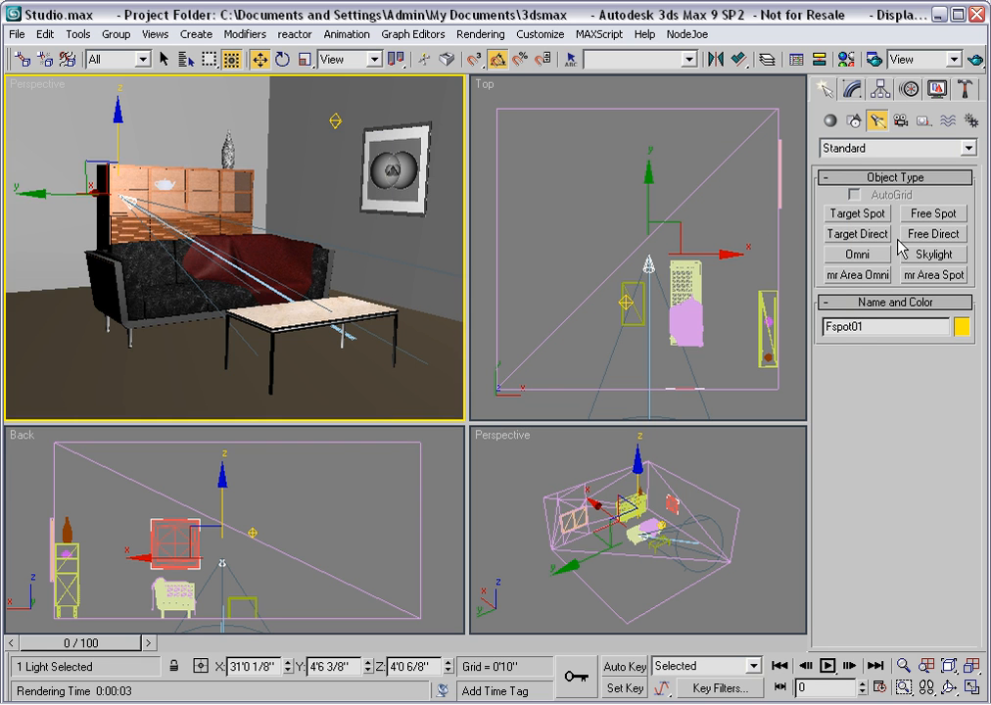
Create a free direct light just beside the free spotlight in the Top view, at X about 30'2", and raise it to about 5'2"
click(933, 234)
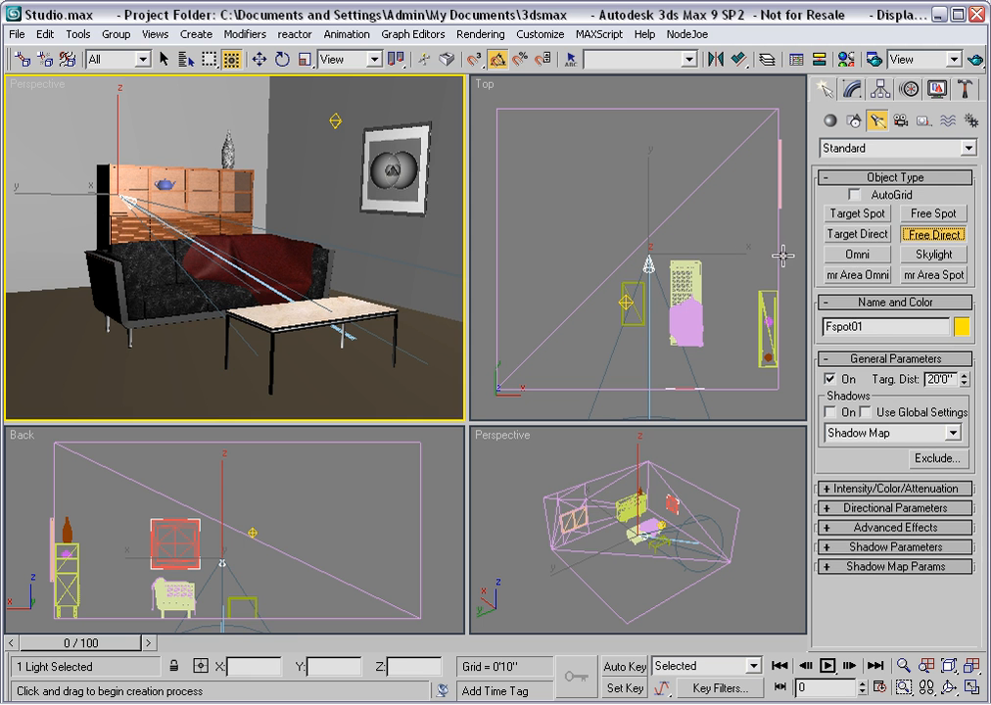
click(598, 257)
drag(598, 258, 595, 268)
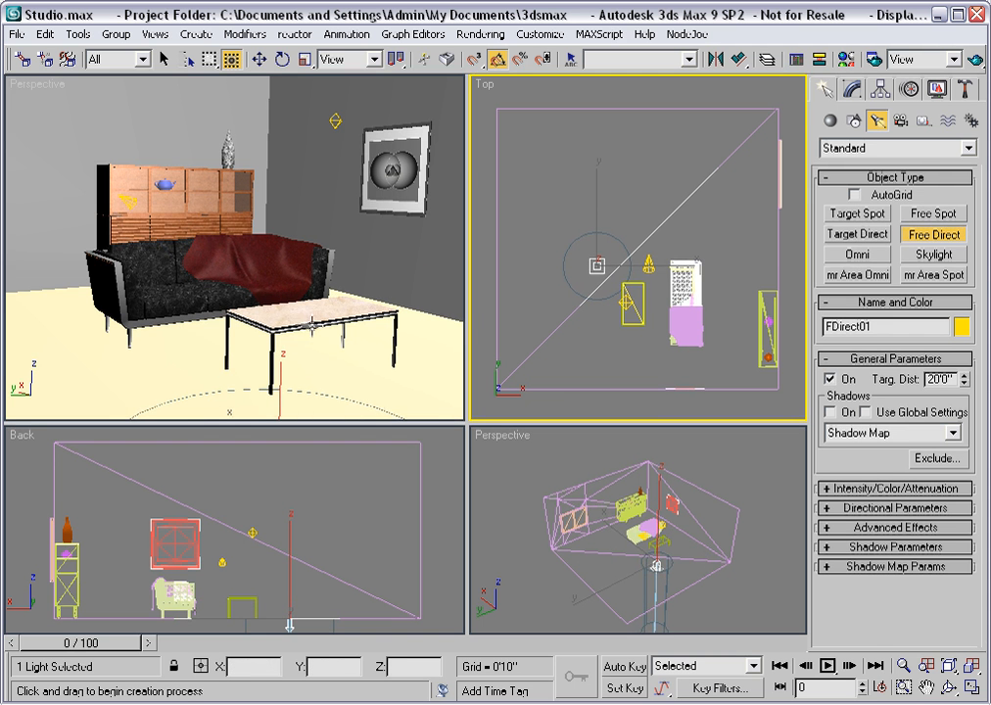
key(w)
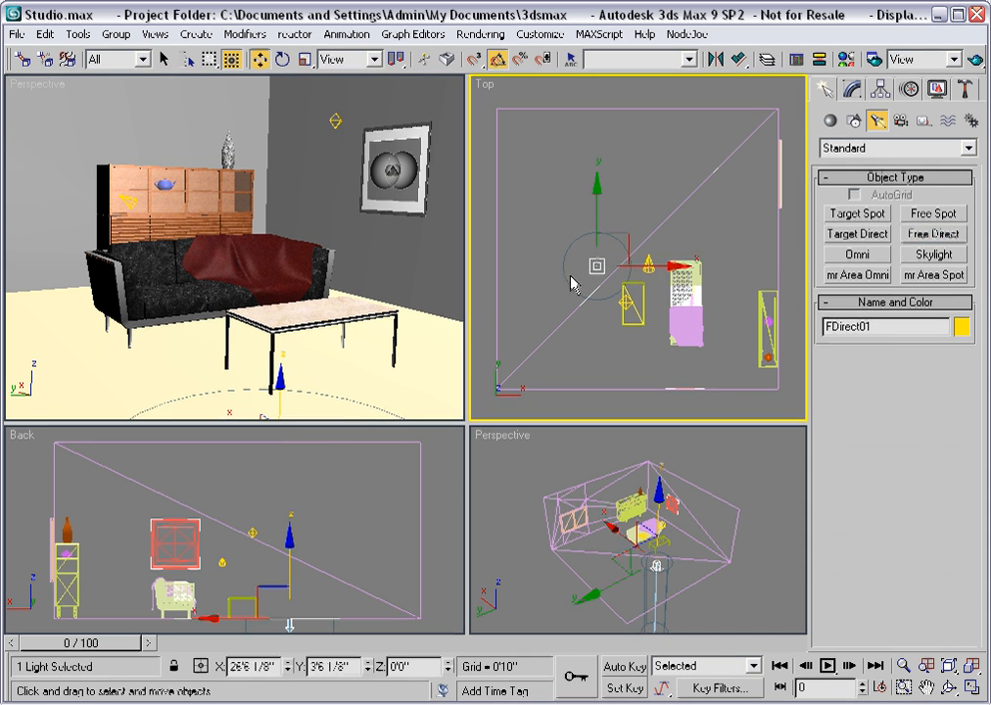
drag(632, 265, 674, 266)
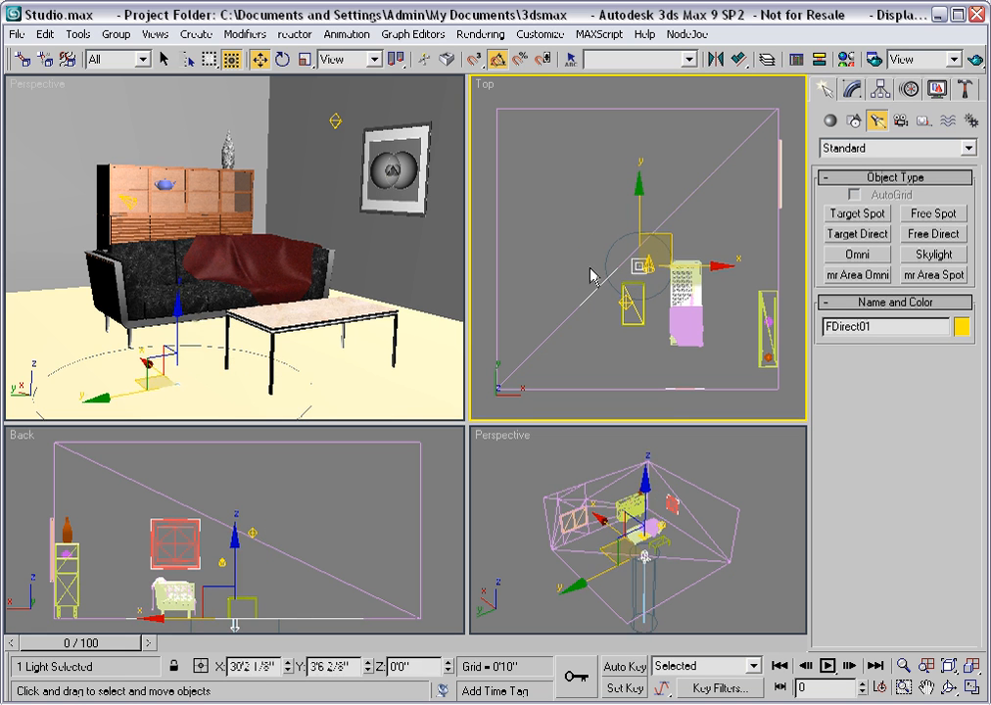
right_click(177, 336)
drag(177, 331, 135, 88)
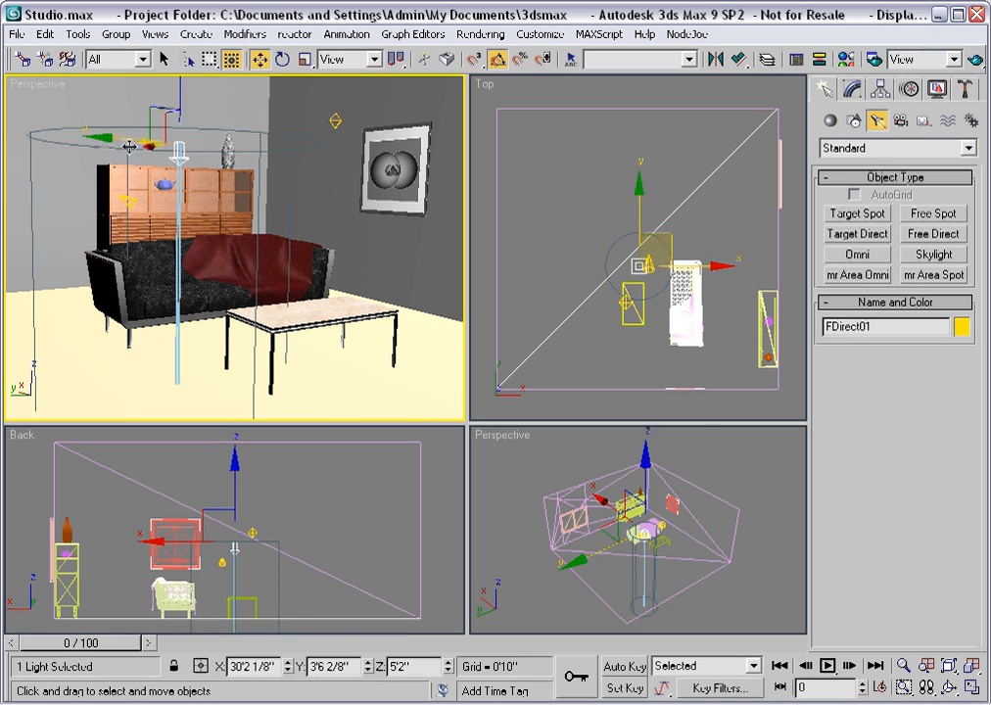
Rotate the free direct light to -30 degrees about the X axis and render the shaded perspective view
right_click(151, 110)
click(233, 205)
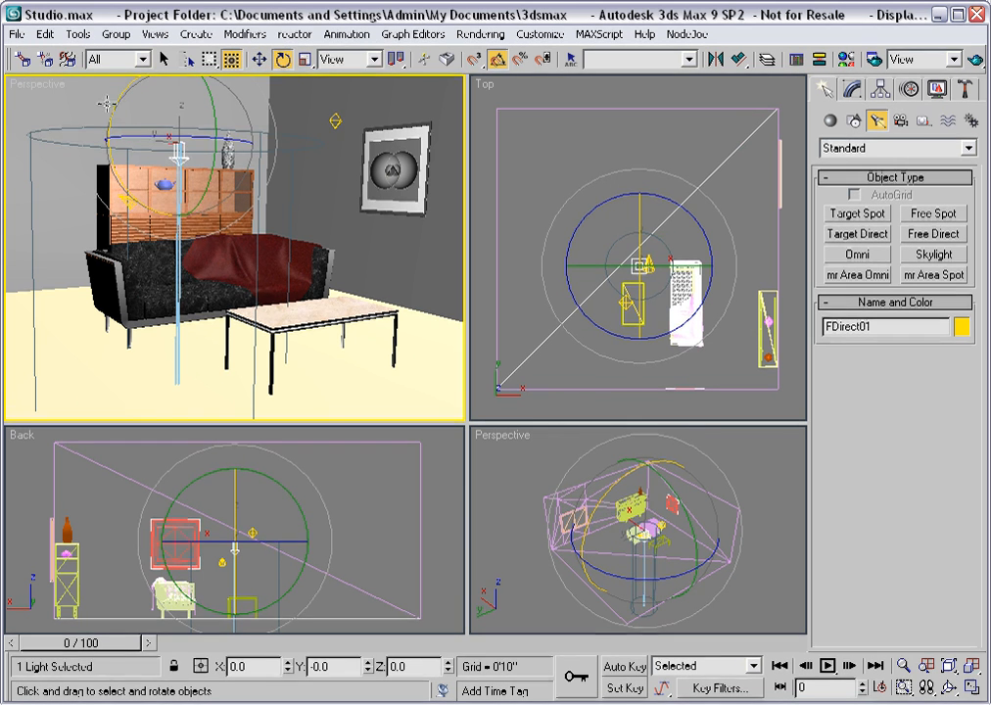
drag(90, 85, 115, 119)
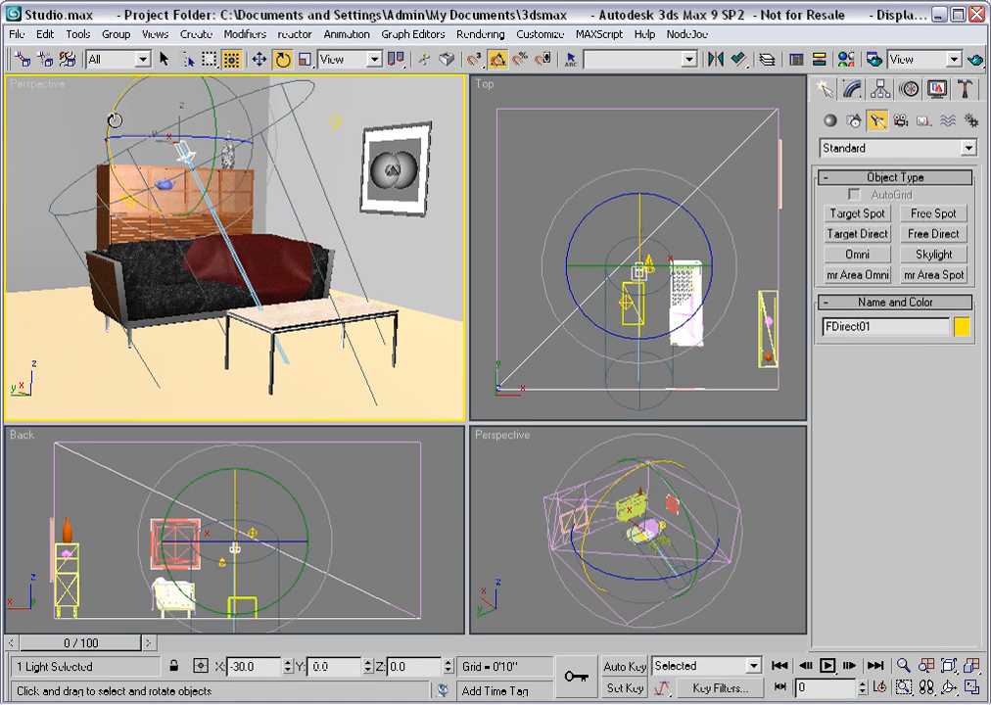
click(974, 60)
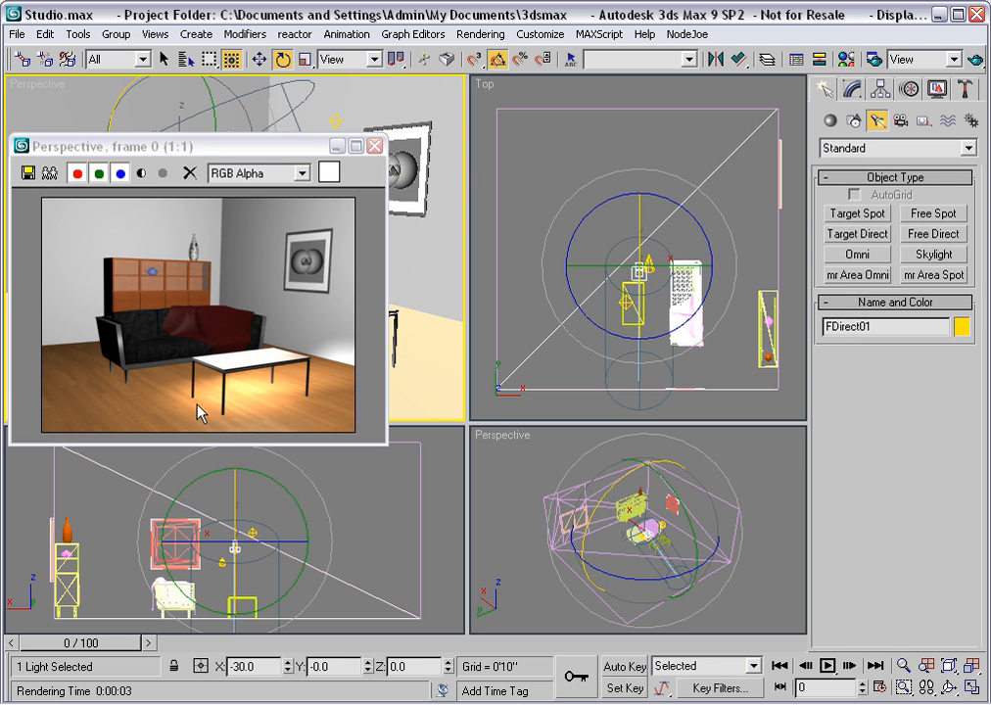
click(374, 152)
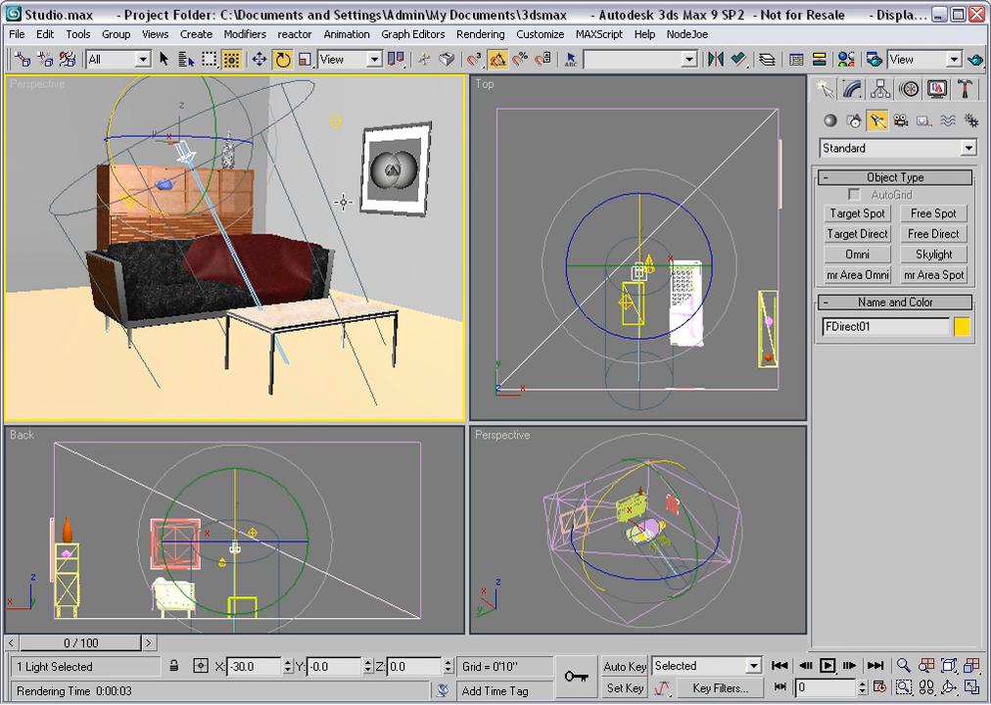